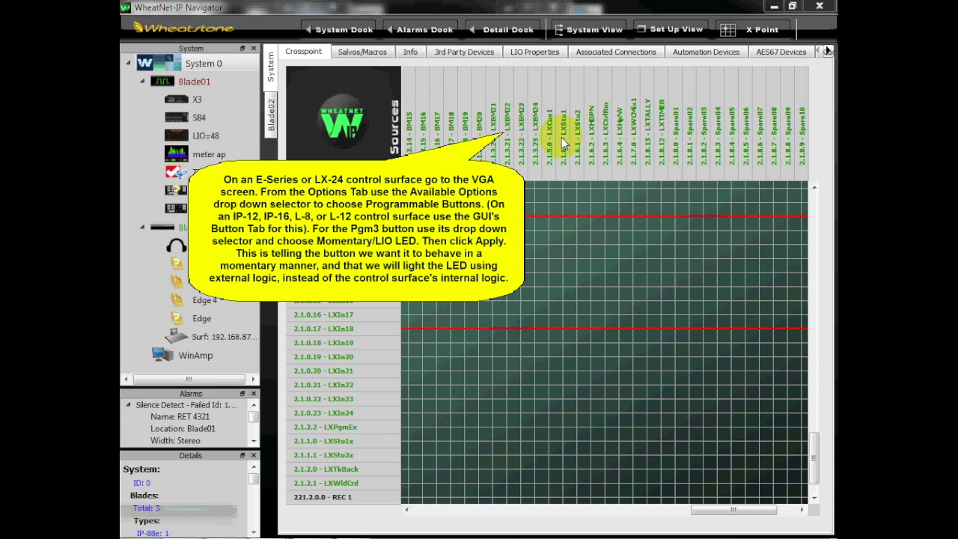
# In GlassE's Programmable Buttons options, set Pgm 3 to Momentary/LIO LED and apply
pyautogui.moveTo(455, 525)
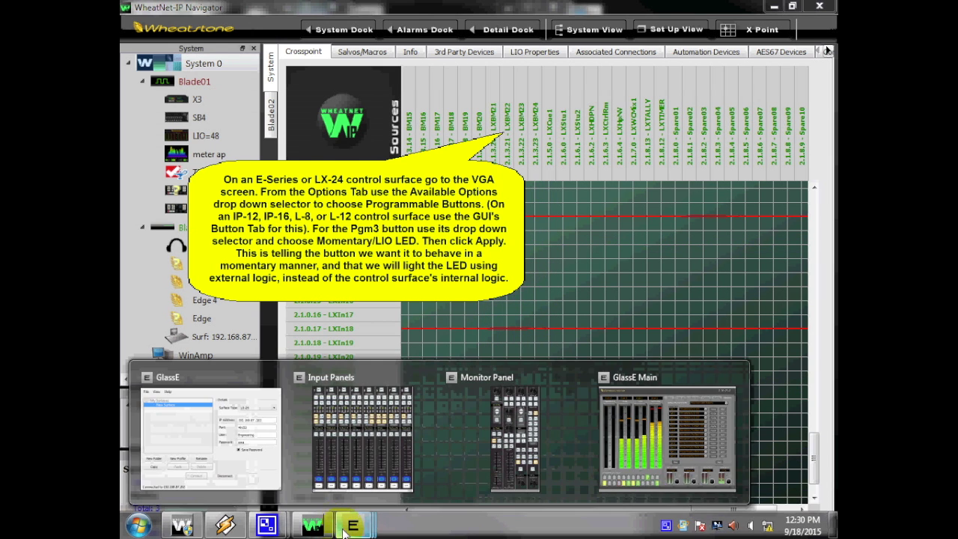
pyautogui.click(352, 525)
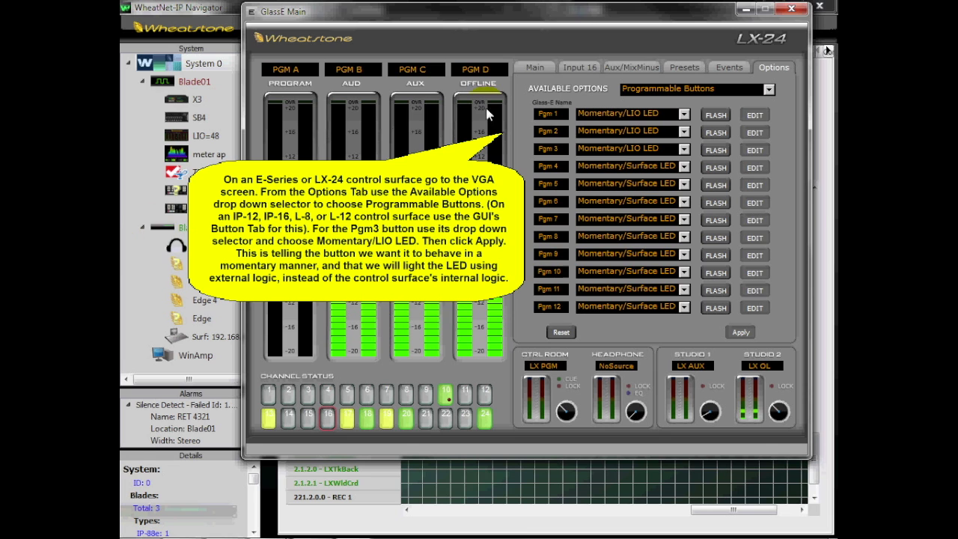
pyautogui.click(770, 90)
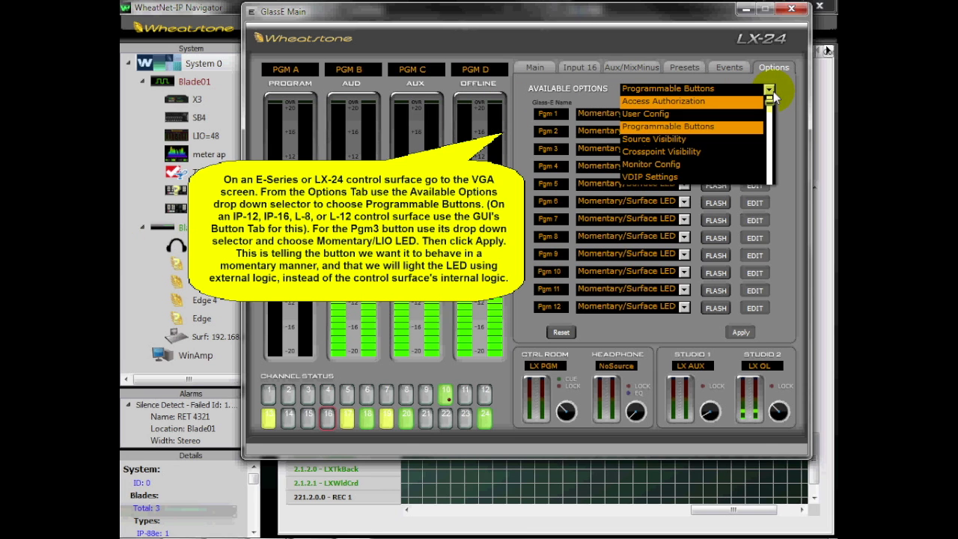
pyautogui.click(773, 92)
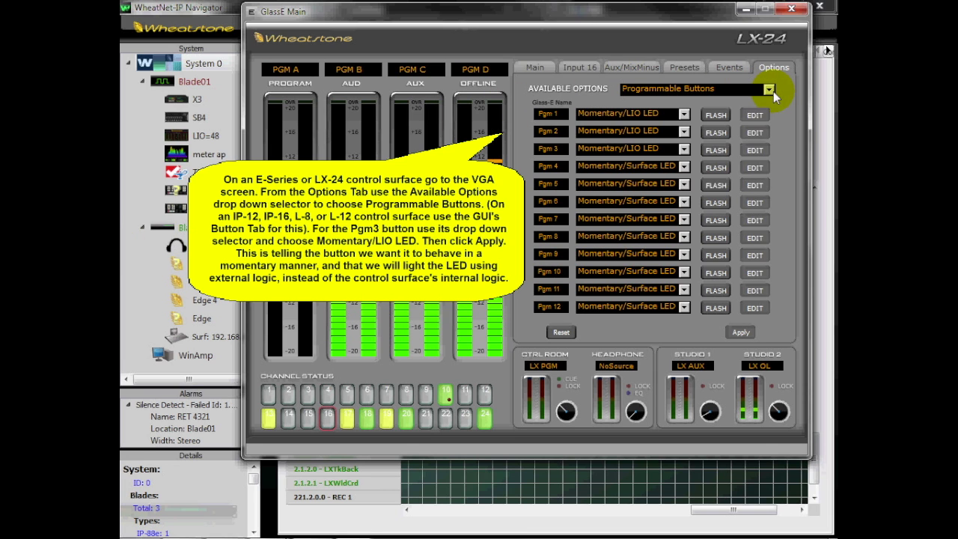
pyautogui.click(685, 150)
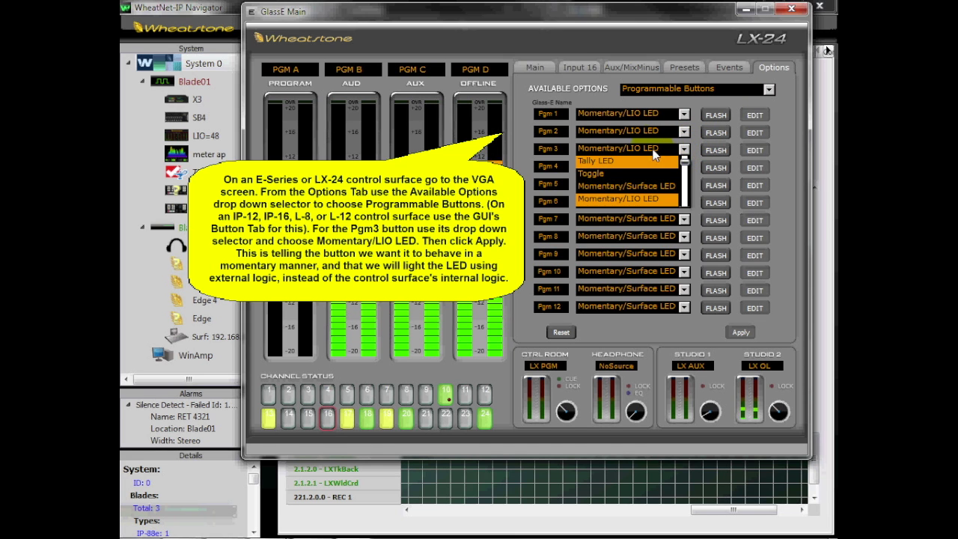
pyautogui.click(648, 149)
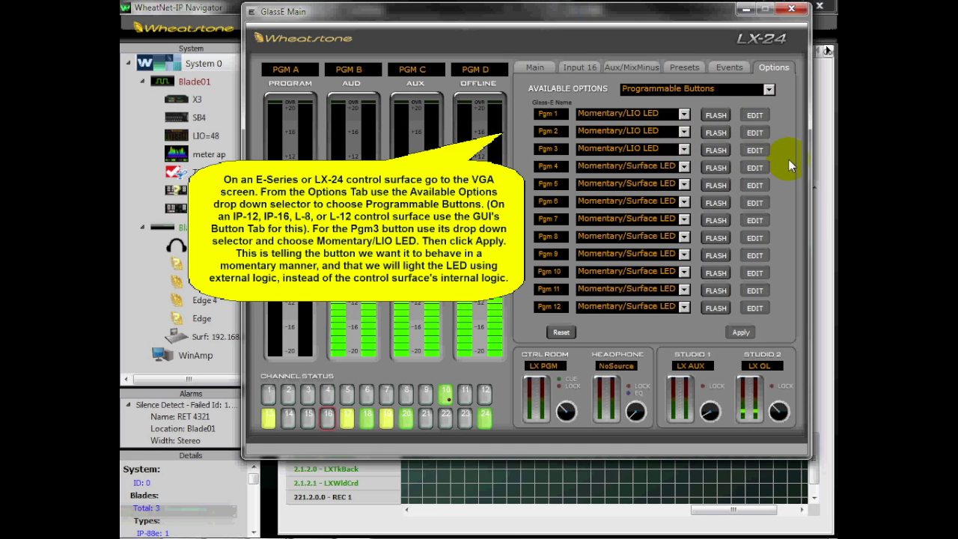
pyautogui.click(748, 331)
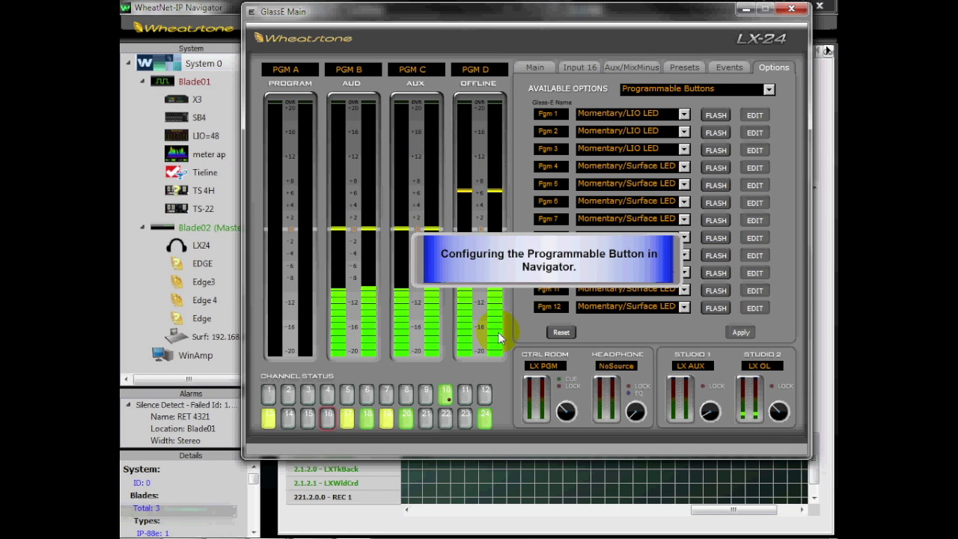
# Add a Blade02 destination signal named PBSW3 and open its LIO pin assignment dialog
pyautogui.click(744, 11)
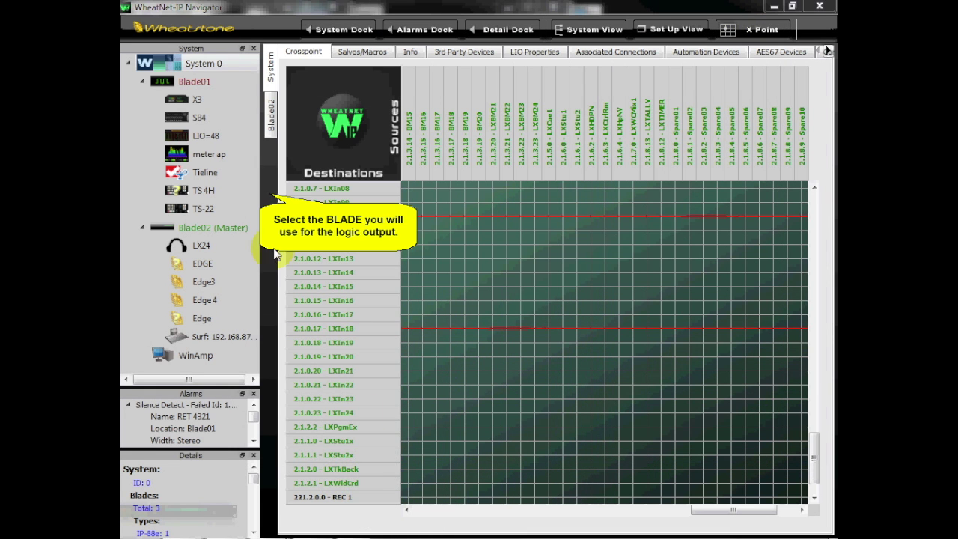
pyautogui.click(215, 227)
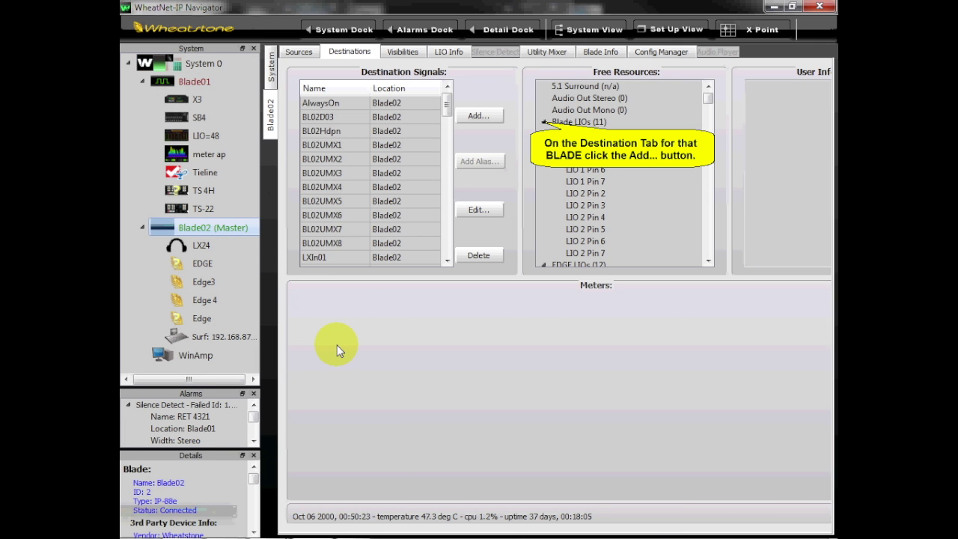
pyautogui.click(480, 116)
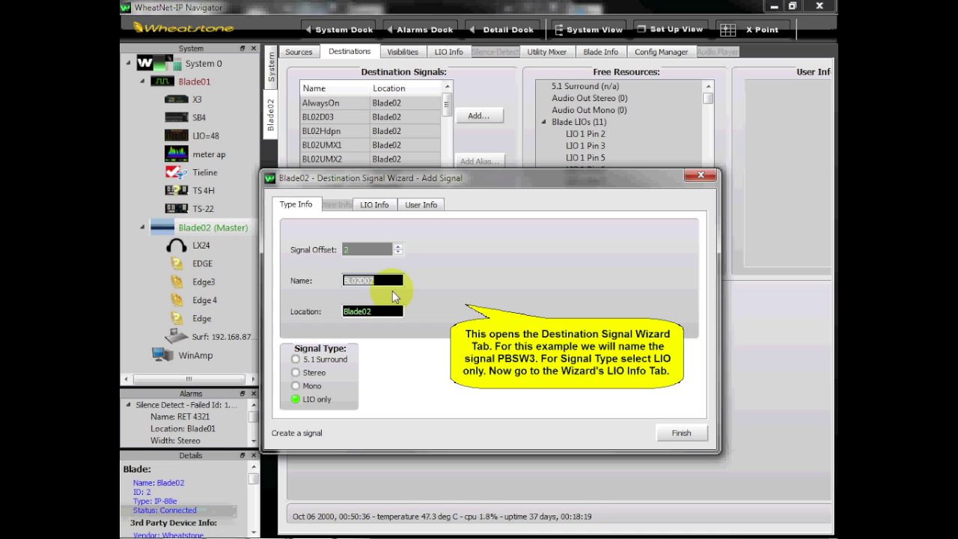
pyautogui.press('BackSpace')
pyautogui.write('PBSW3')
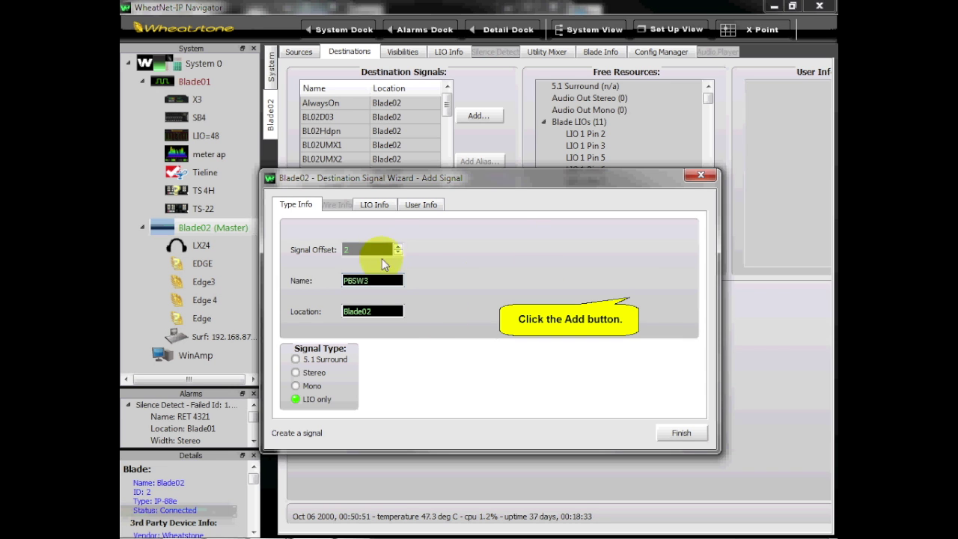
pyautogui.click(374, 205)
pyautogui.click(670, 296)
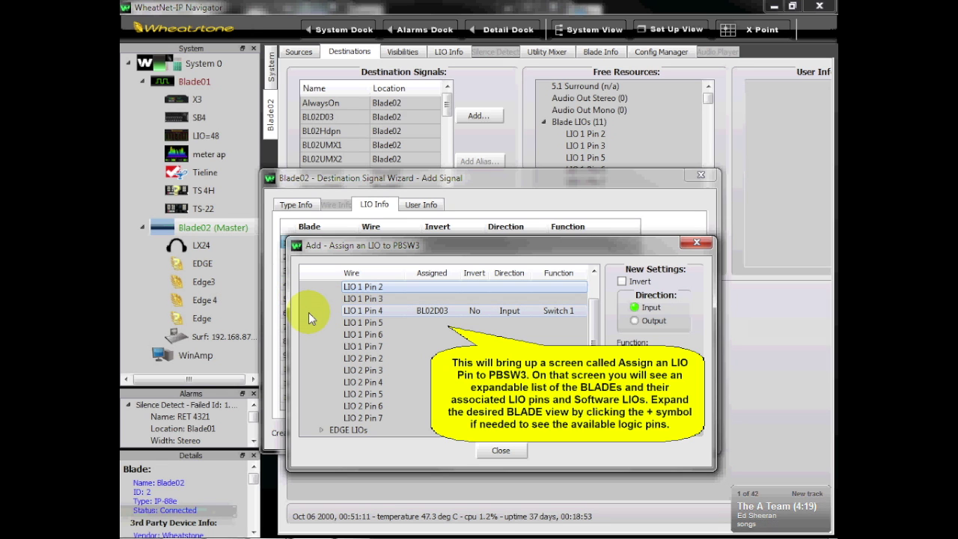
# Assign LIO 1 Pin 2 to PBSW3 as a non-inverted Output with function Switch 1
pyautogui.click(381, 288)
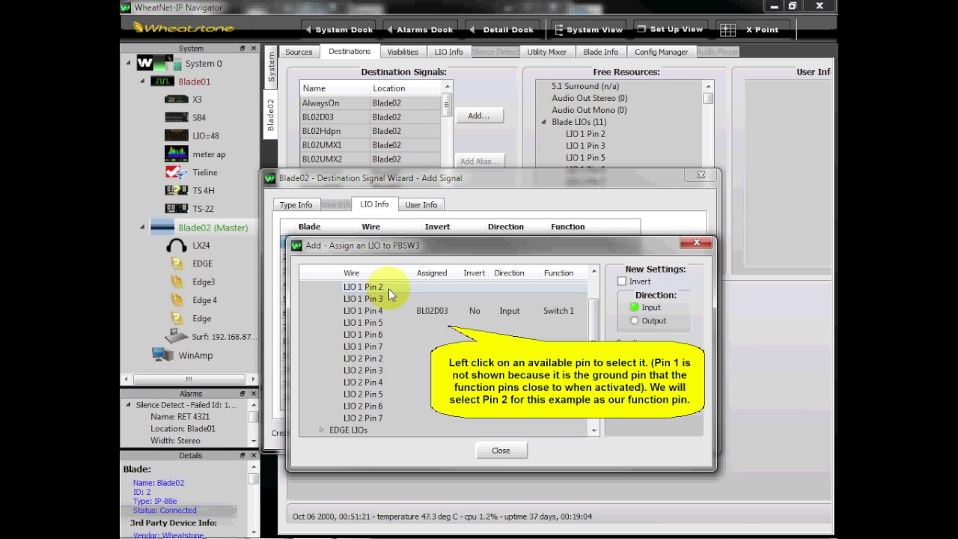
pyautogui.click(396, 288)
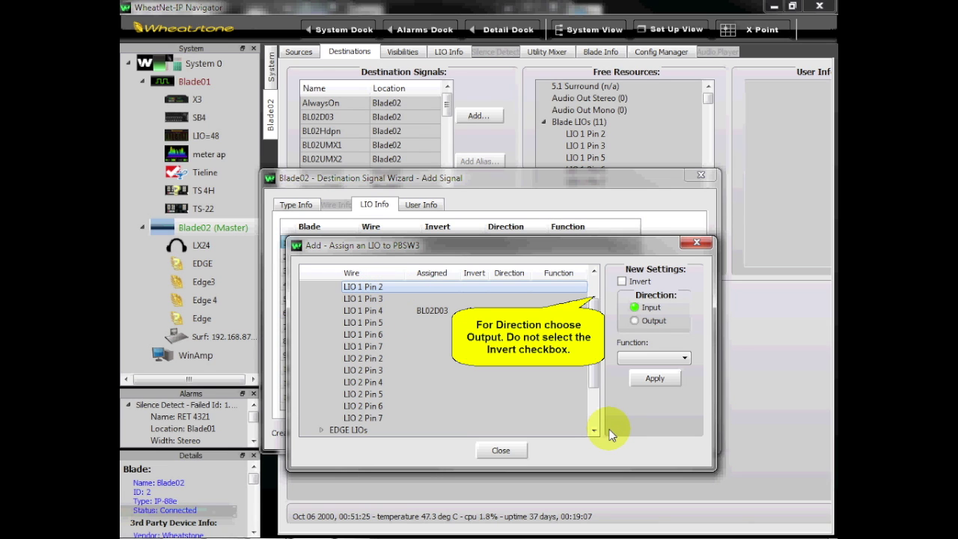
pyautogui.click(634, 320)
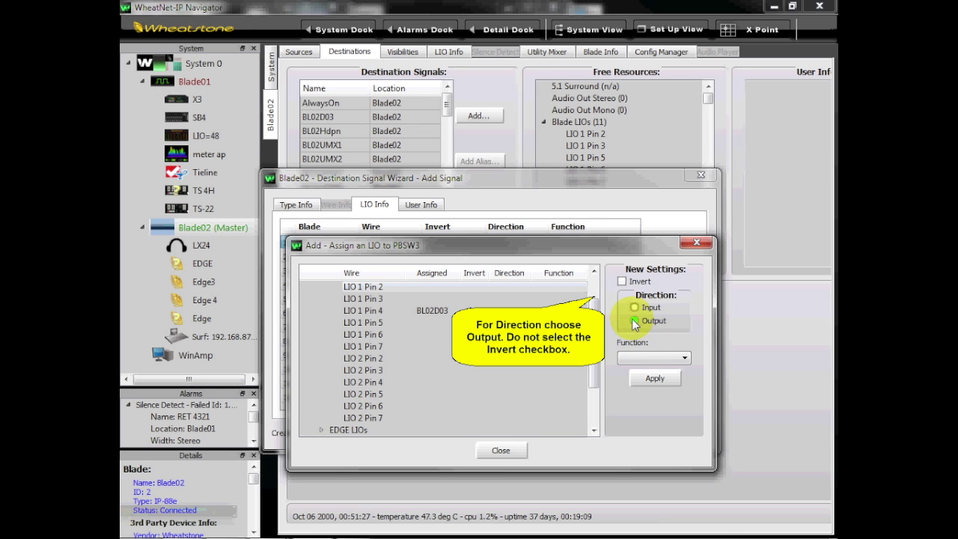
pyautogui.click(685, 358)
pyautogui.moveTo(685, 464); pyautogui.dragTo(685, 464)
pyautogui.click(633, 382)
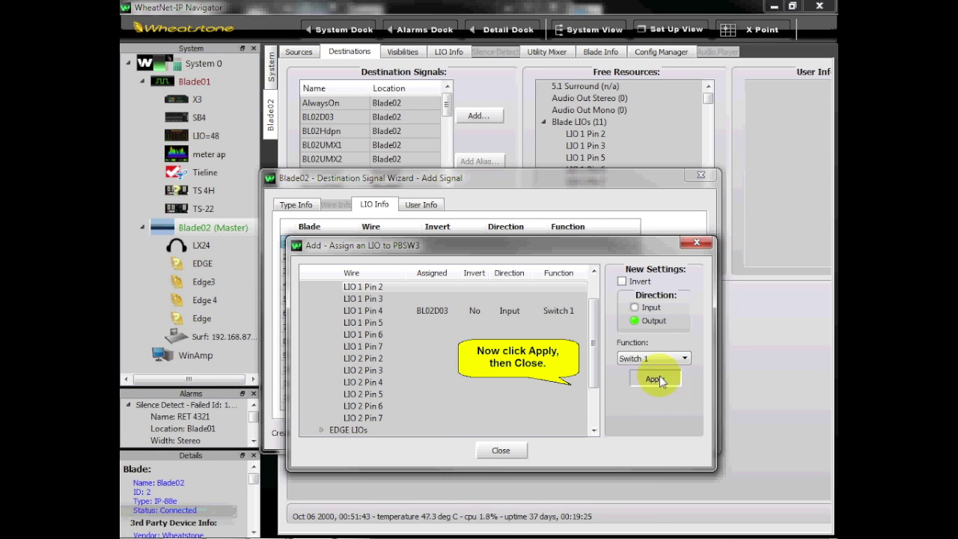
pyautogui.click(656, 378)
pyautogui.click(501, 450)
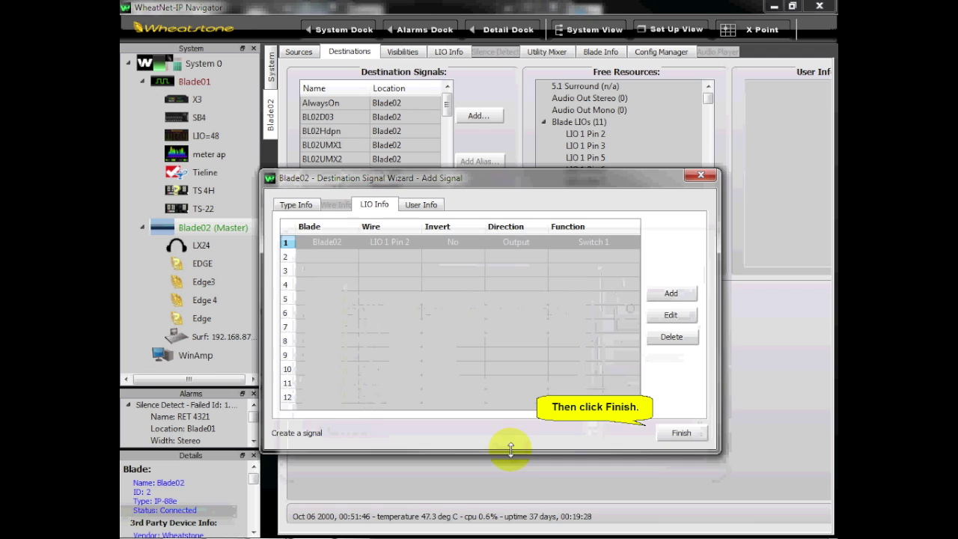
# Finish the PBSW3 wizard so it appears as destination 2.0.0.2 in the crosspoint grid
pyautogui.click(677, 434)
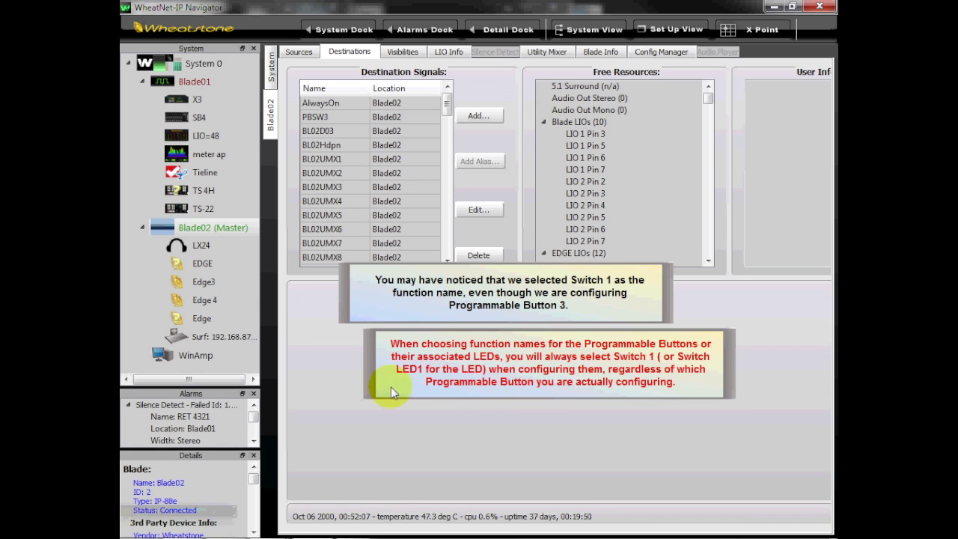
pyautogui.click(271, 70)
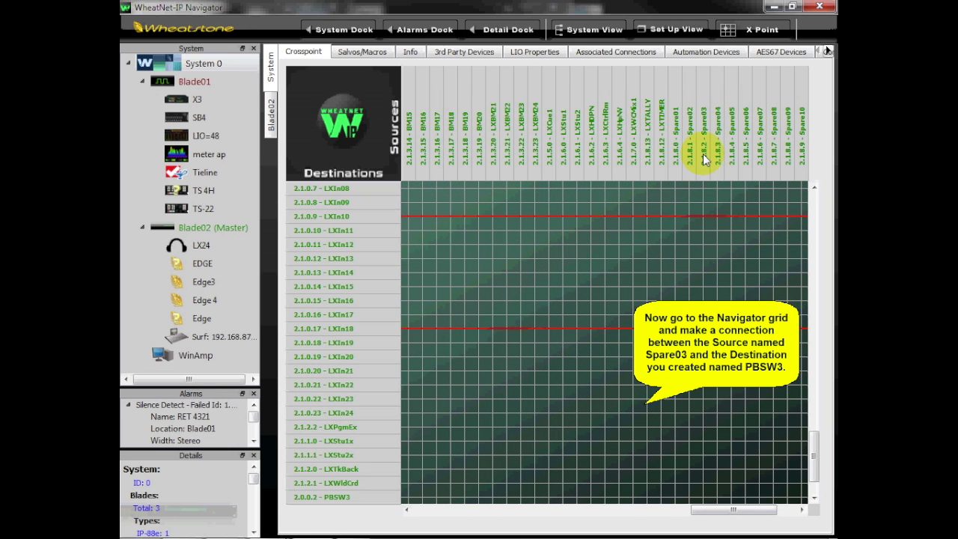
pyautogui.click(703, 496)
pyautogui.scroll(8, 487, 388)
pyautogui.scroll(-9, 484, 387)
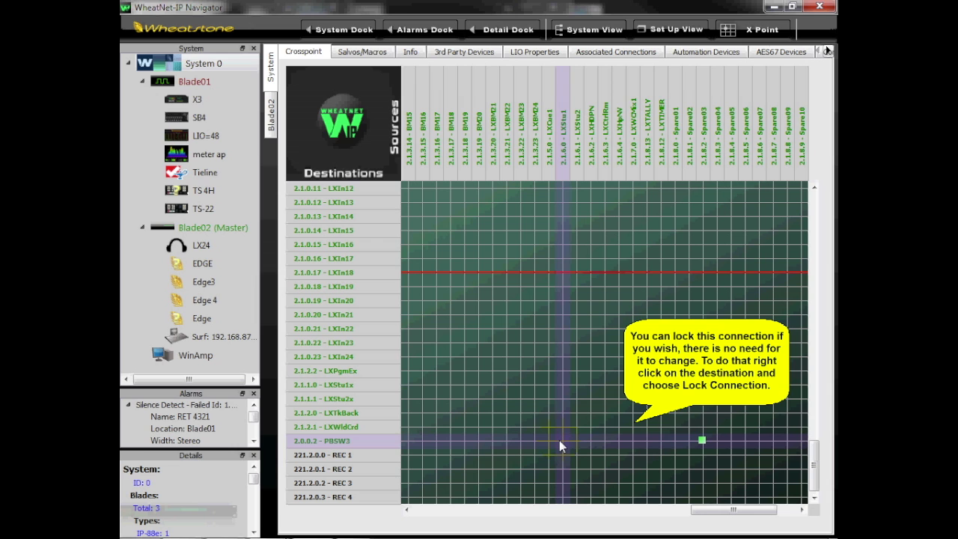
pyautogui.rightClick(326, 443)
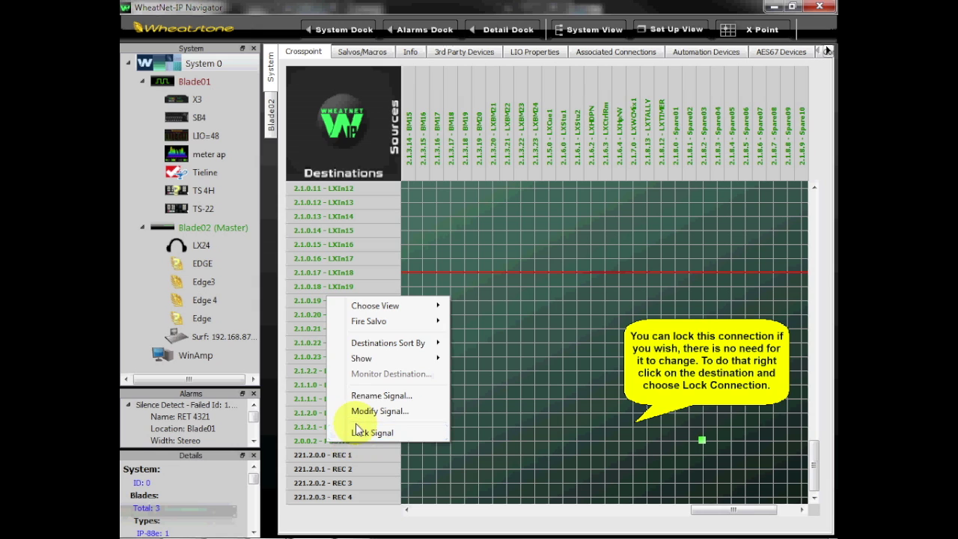
pyautogui.click(358, 432)
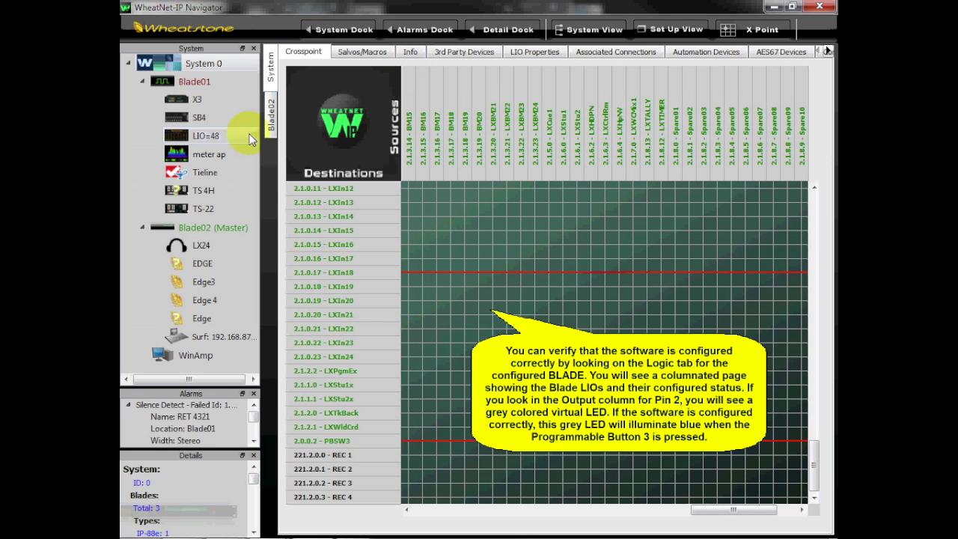
# Show Blade02's LIO Info page, confirming LIO 1 Pin 2 carries PBSW3 as Switch 1
pyautogui.click(216, 234)
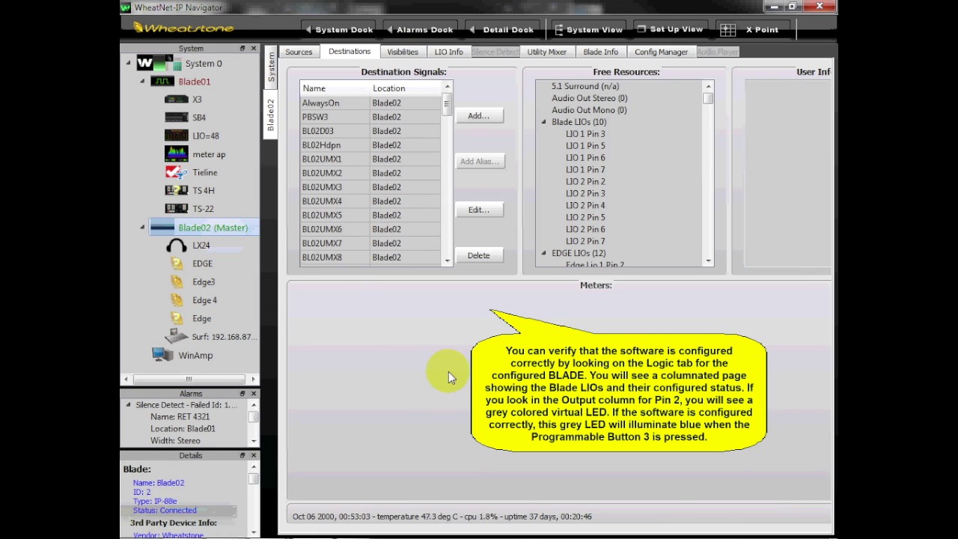
pyautogui.click(443, 55)
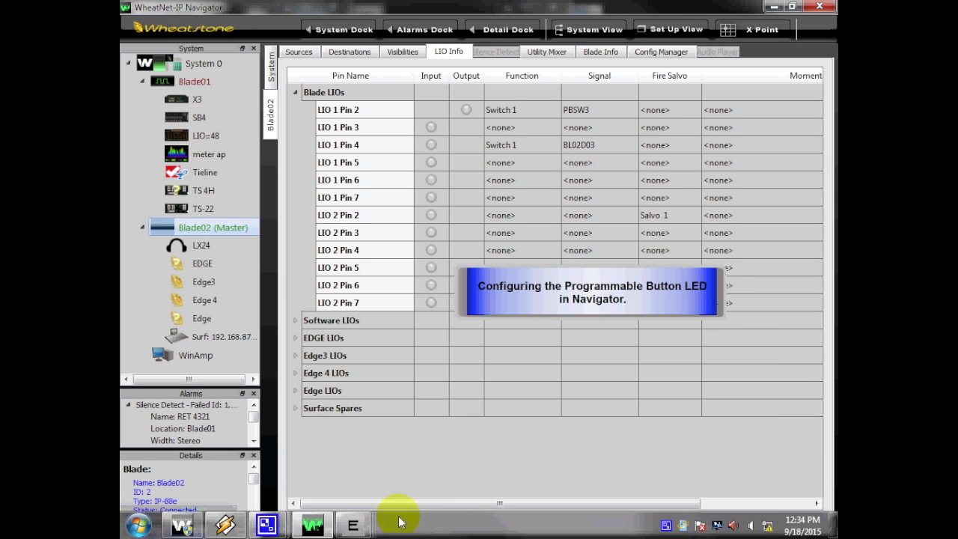
pyautogui.click(270, 71)
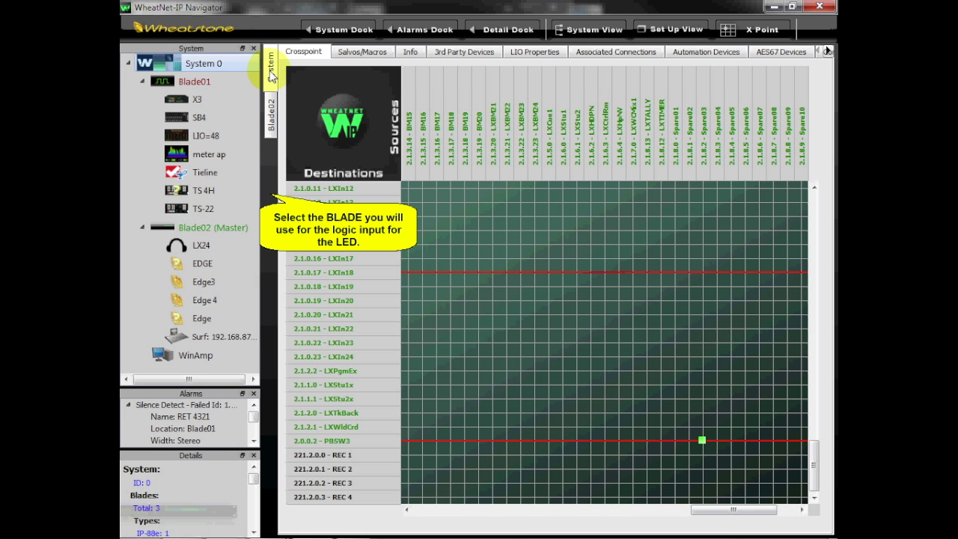
pyautogui.click(195, 228)
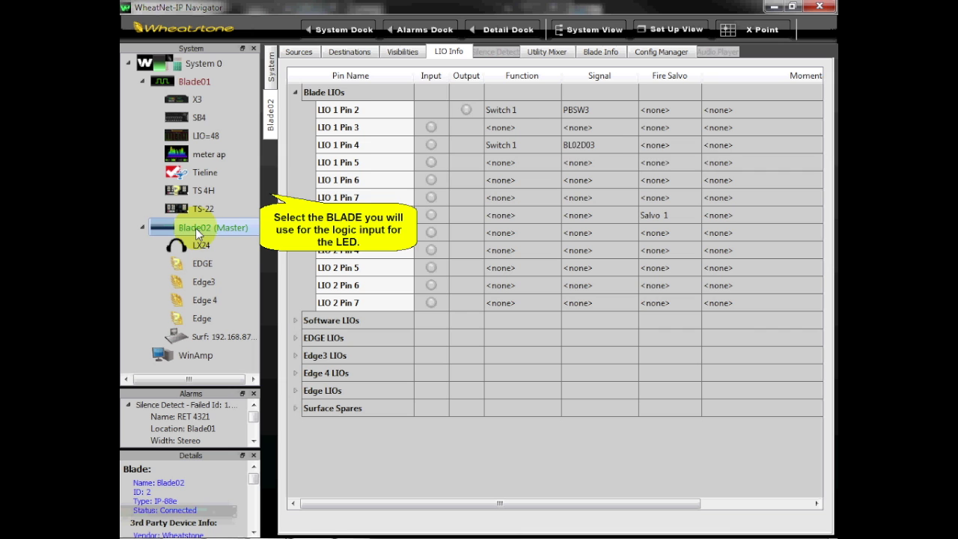
# Add a Blade02 destination signal named PBLED3 and move on to its LIO settings
pyautogui.click(350, 52)
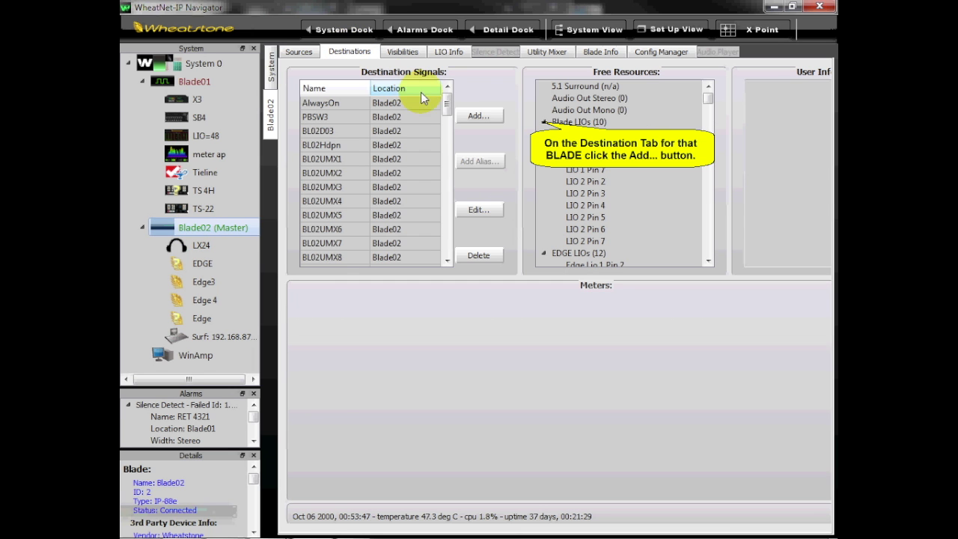
pyautogui.click(478, 117)
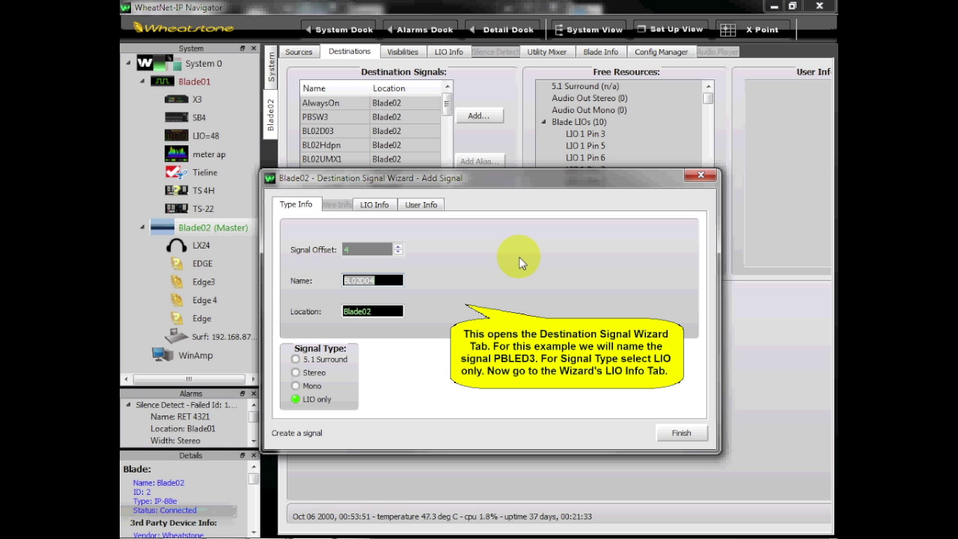
pyautogui.write('PBLED3')
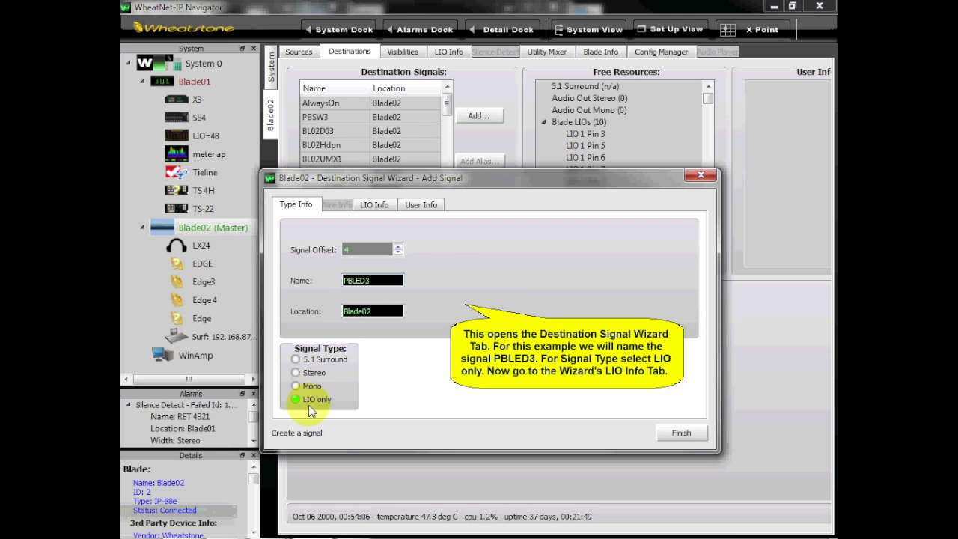
pyautogui.click(375, 206)
# Assign LIO 1 Pin 3 to PBLED3 as a non-inverted Input with function Switch LED 1
pyautogui.click(664, 292)
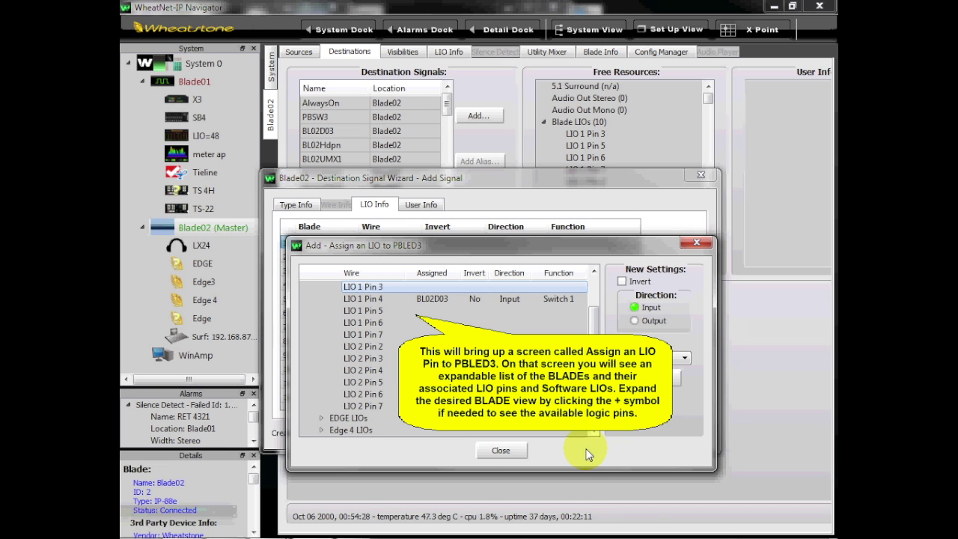
pyautogui.click(387, 284)
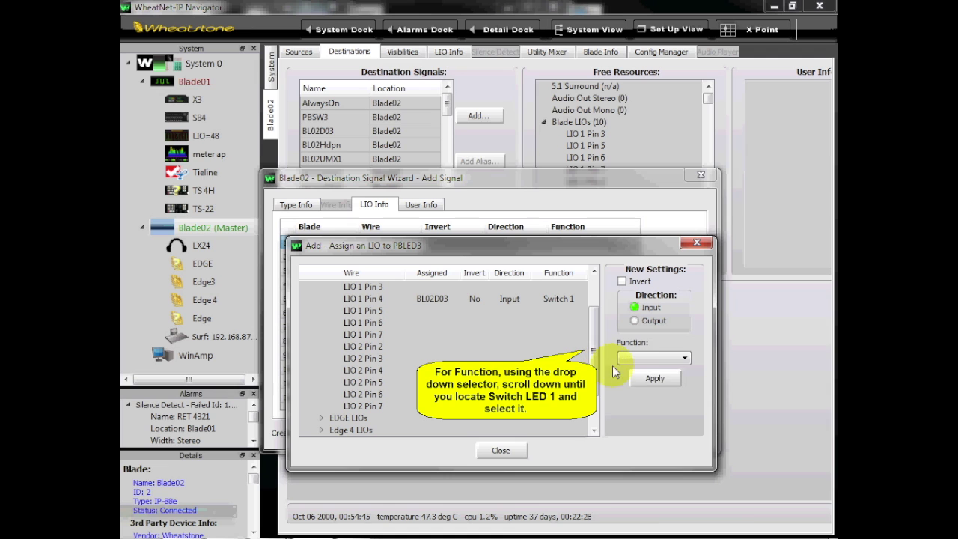
pyautogui.click(684, 359)
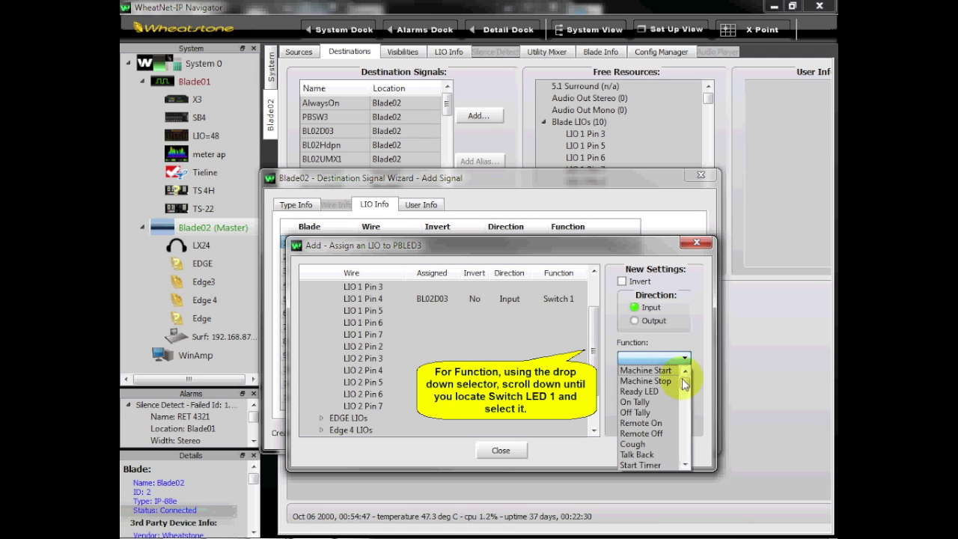
pyautogui.click(685, 464)
pyautogui.click(685, 464)
pyautogui.click(685, 464)
pyautogui.click(685, 464)
pyautogui.click(686, 464)
pyautogui.click(685, 463)
pyautogui.click(685, 464)
pyautogui.click(685, 464)
pyautogui.click(686, 464)
pyautogui.click(685, 464)
pyautogui.click(685, 464)
pyautogui.click(686, 464)
pyautogui.click(685, 464)
pyautogui.click(685, 464)
pyautogui.click(685, 464)
pyautogui.click(685, 463)
pyautogui.click(641, 421)
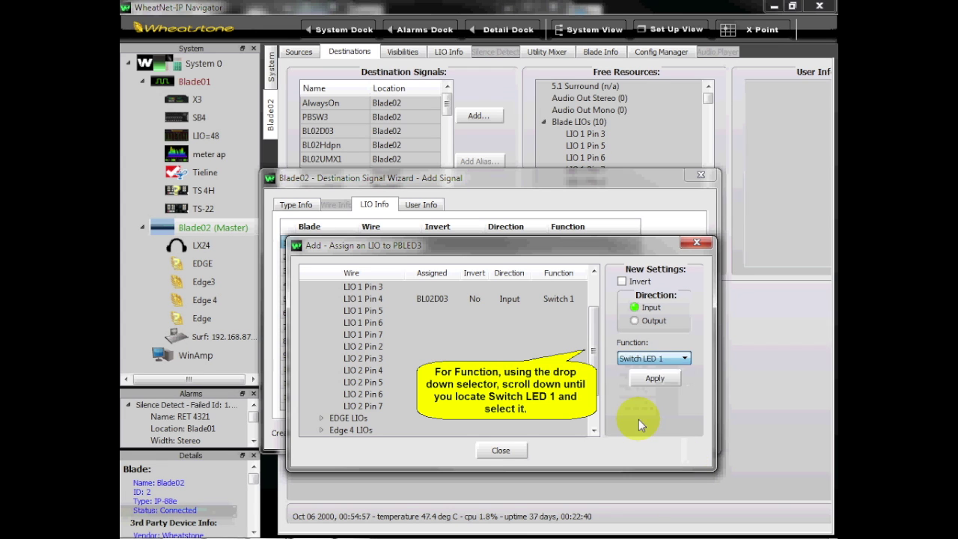
pyautogui.click(655, 378)
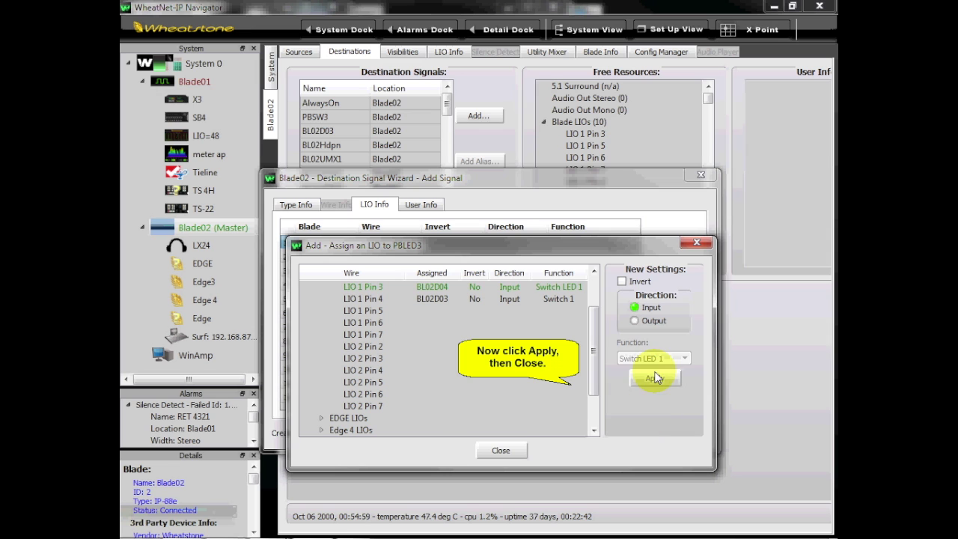
pyautogui.click(499, 453)
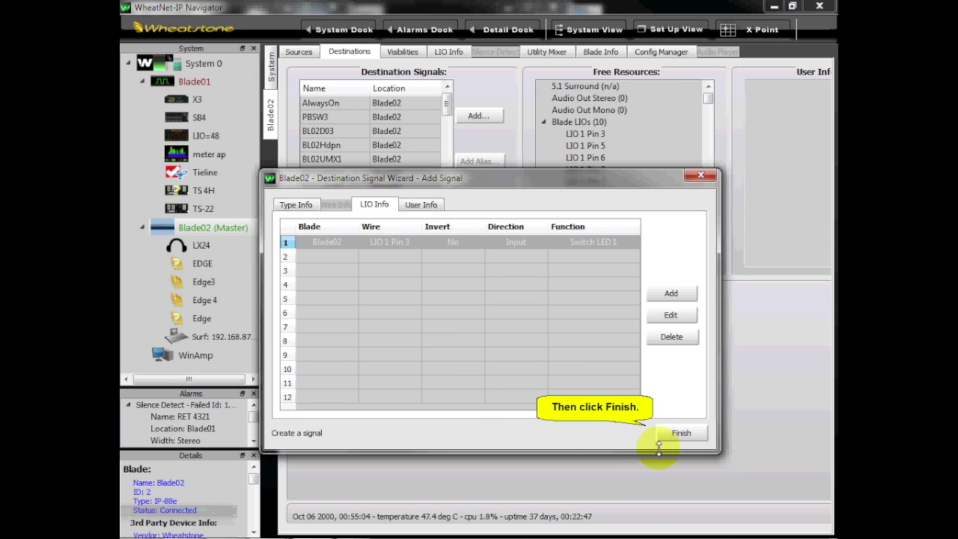
# Finish the PBLED3 wizard so it appears as destination 2.0.0.4 in the crosspoint grid
pyautogui.click(680, 434)
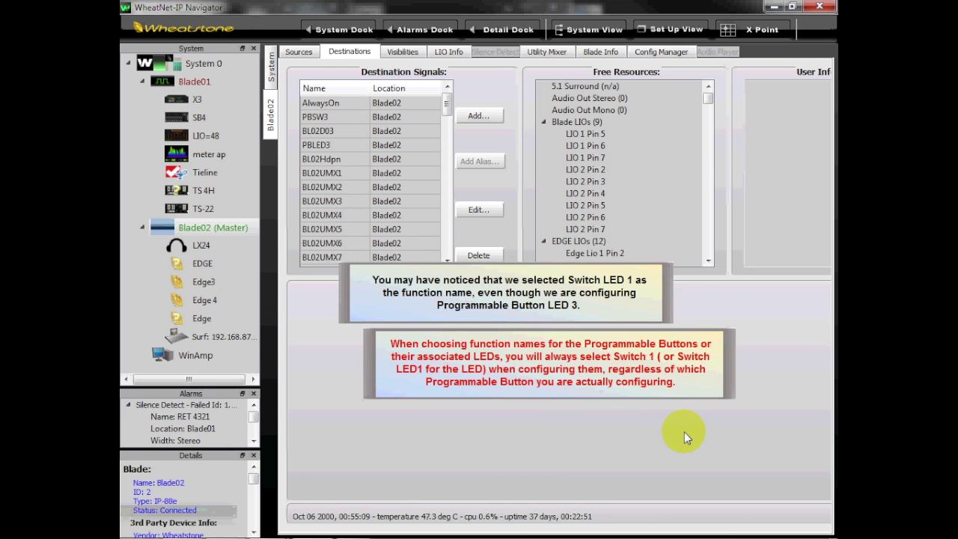
pyautogui.click(269, 79)
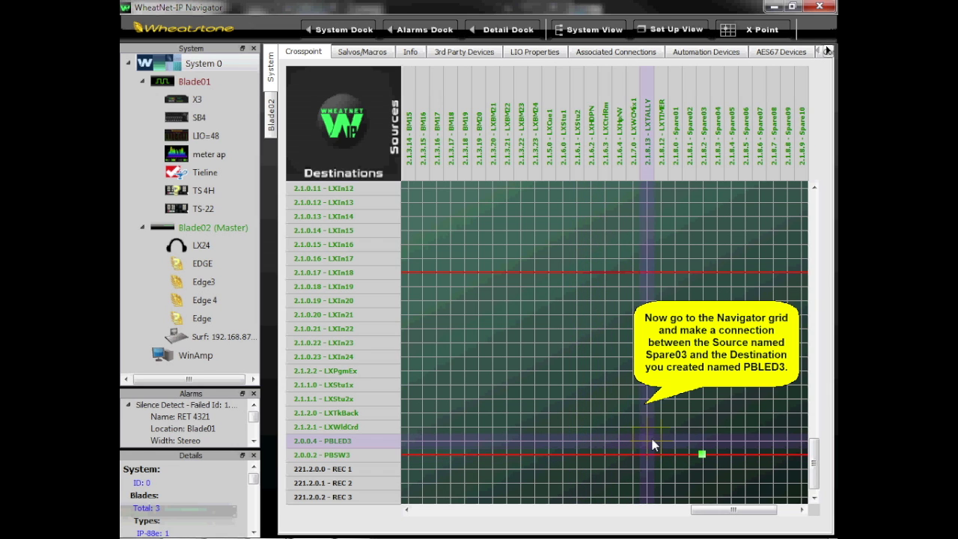
# Connect source Spare03 to destination PBLED3 and lock the PBLED3 signal
pyautogui.click(704, 439)
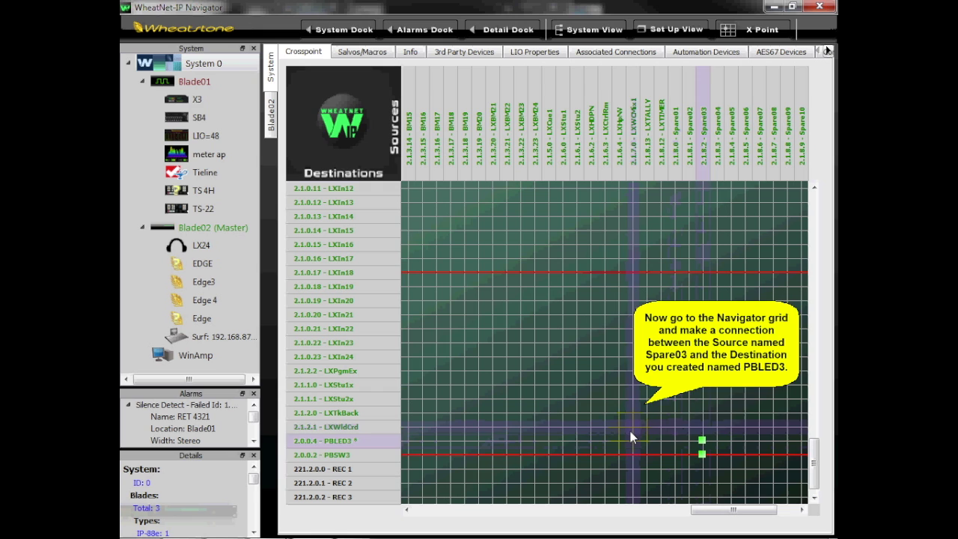
pyautogui.rightClick(330, 442)
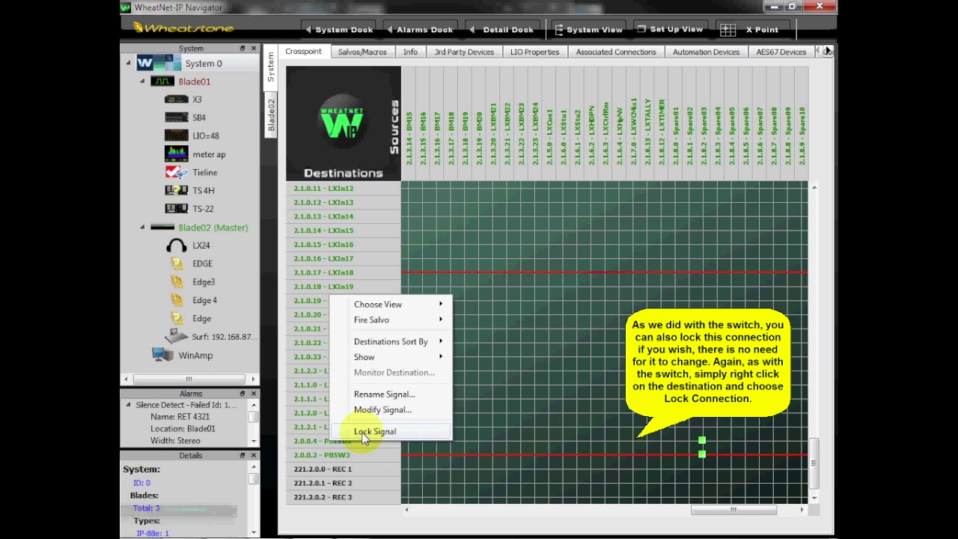
pyautogui.click(363, 431)
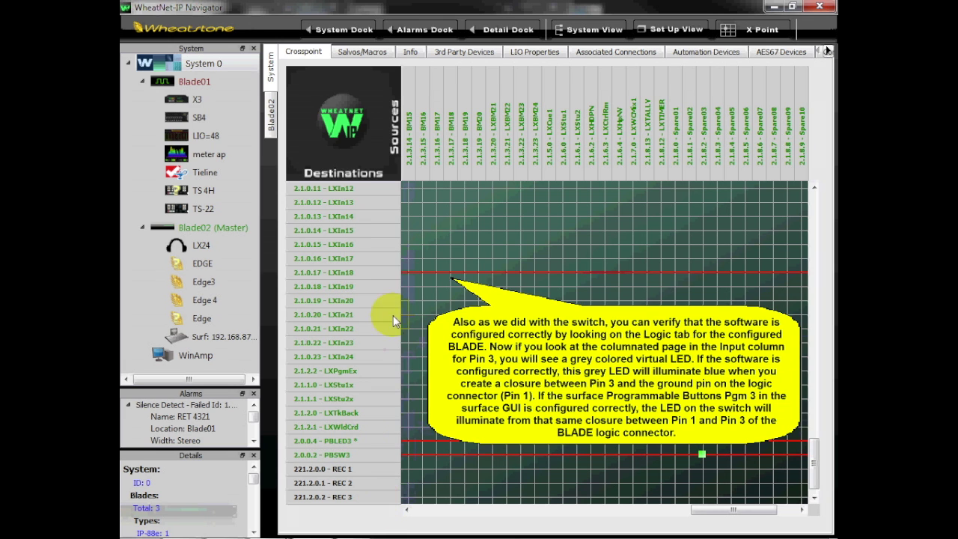
# Show Blade02's LIO Info page with LIO 1 Pin 3 as Switch LED 1 for PBLED3
pyautogui.click(201, 231)
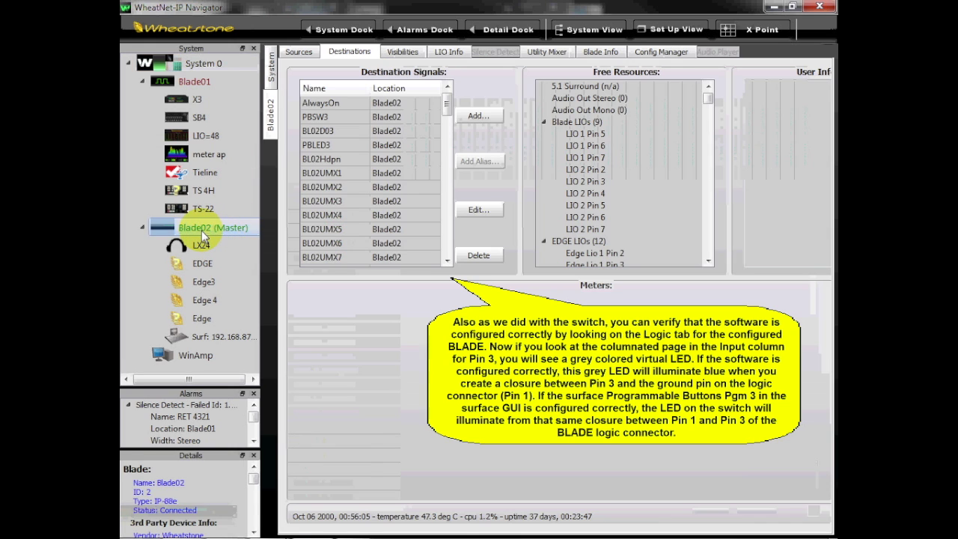
pyautogui.click(446, 54)
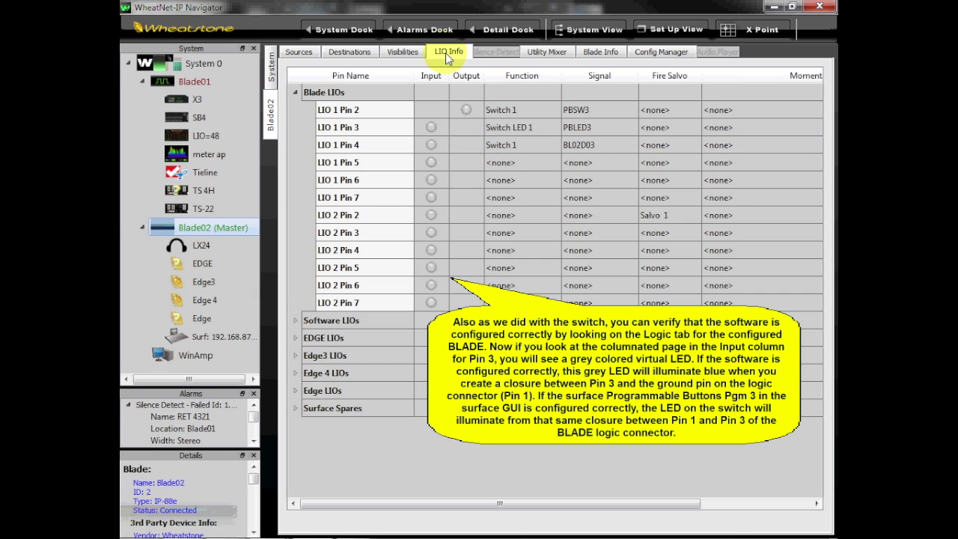